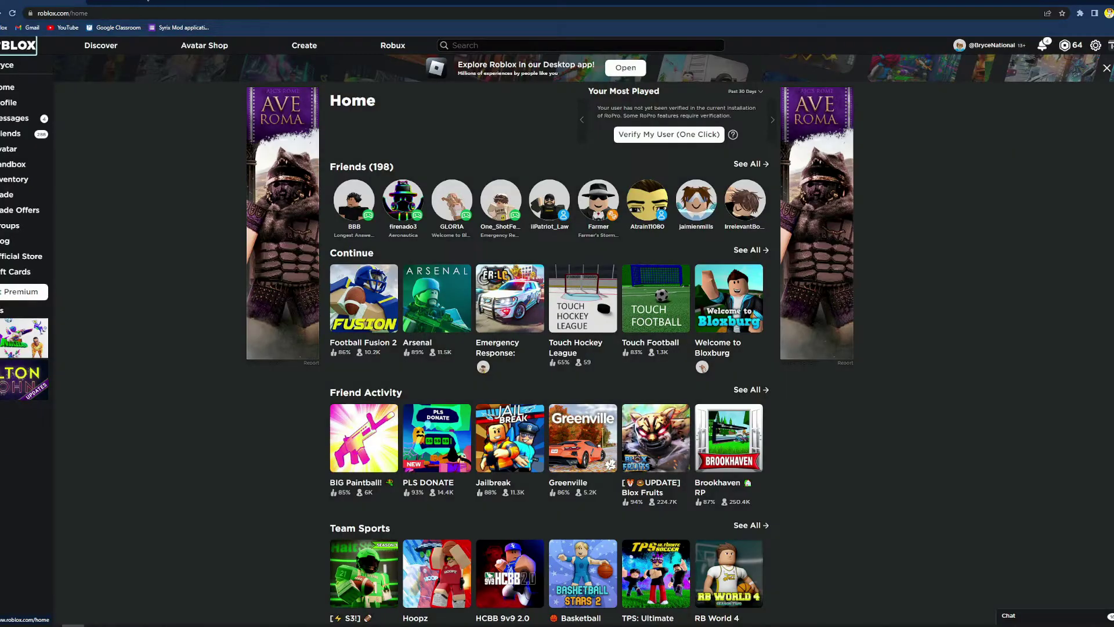
# Step: Open a new Chrome tab beside the Roblox home page
pyautogui.click(95, 1)
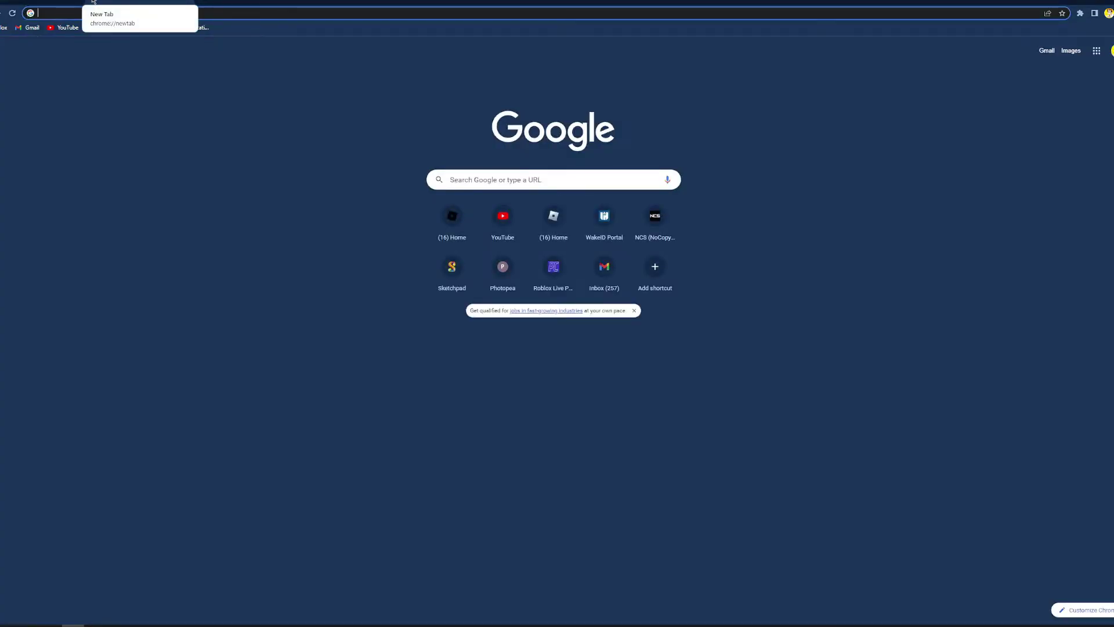
# Step: Go to roshade.com in the new tab
pyautogui.write('rosha')
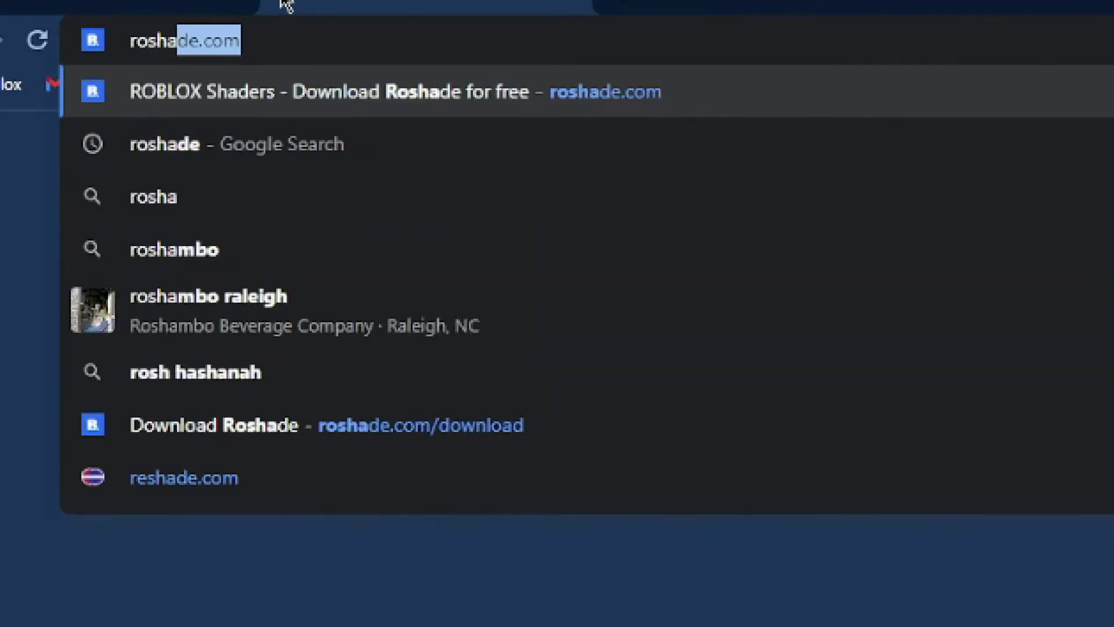
pyautogui.write('de.com')
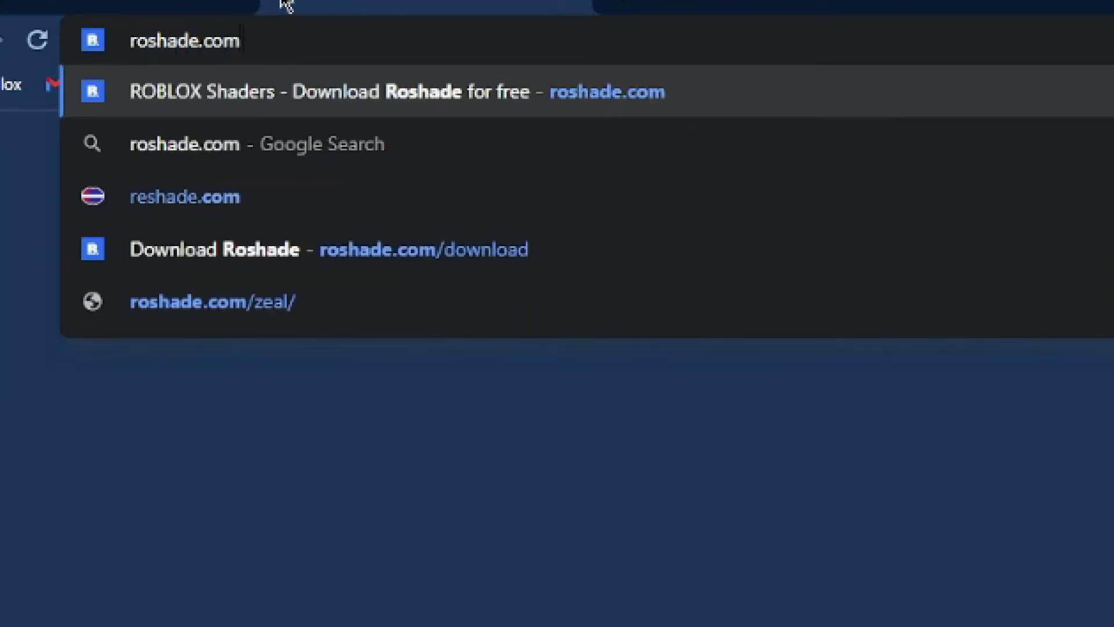
pyautogui.press('Return')
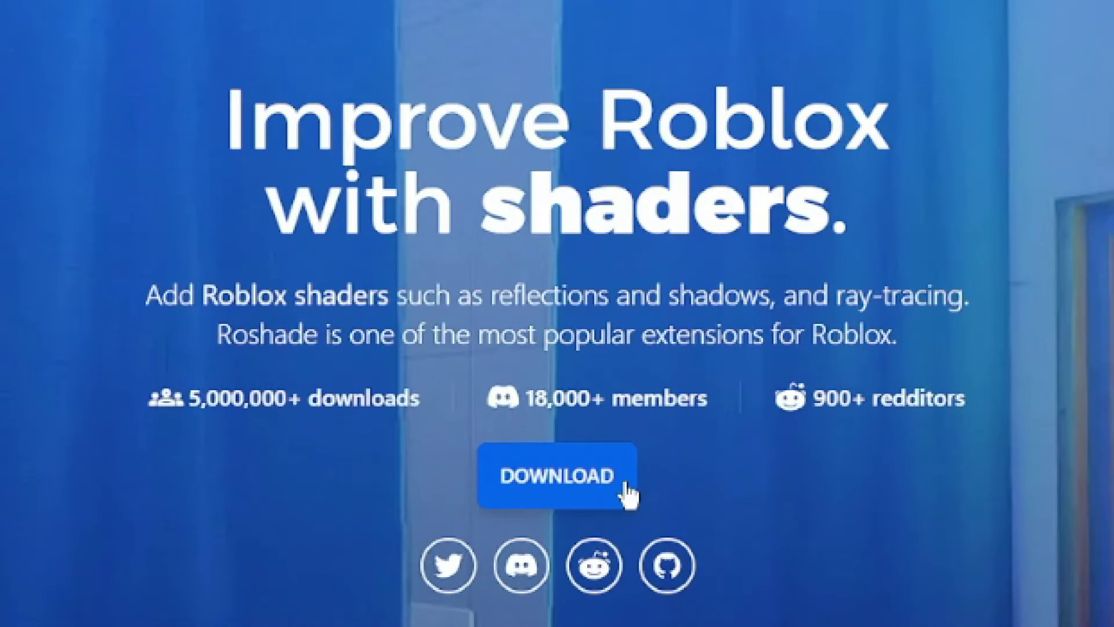
# Step: Start the free Lite download, declining the Pro trial offer and accepting the licence
pyautogui.click(625, 492)
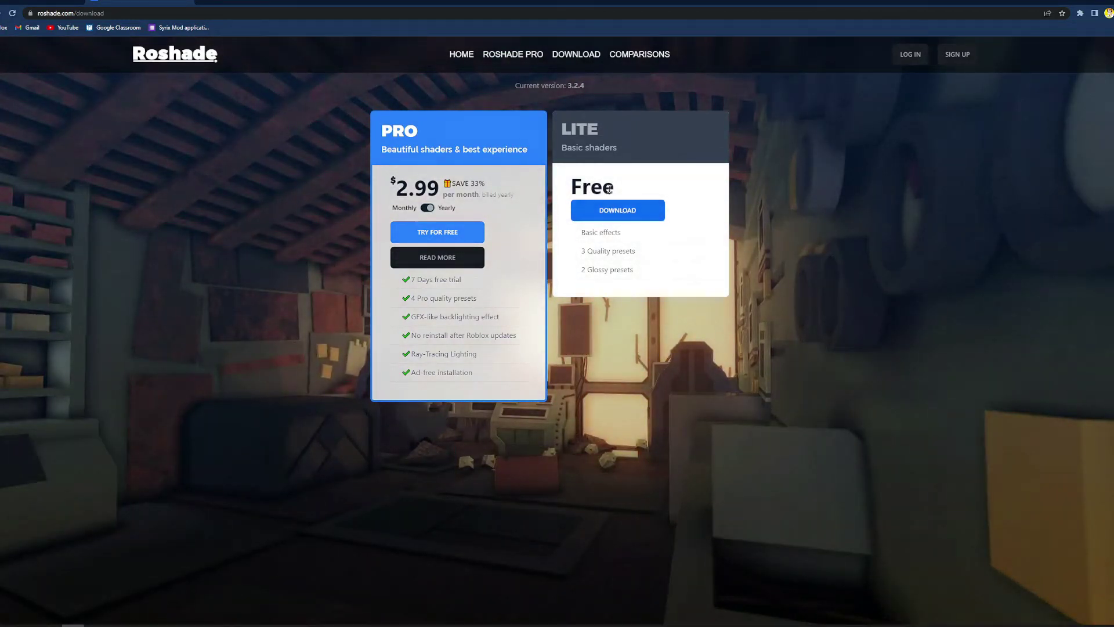
pyautogui.click(618, 208)
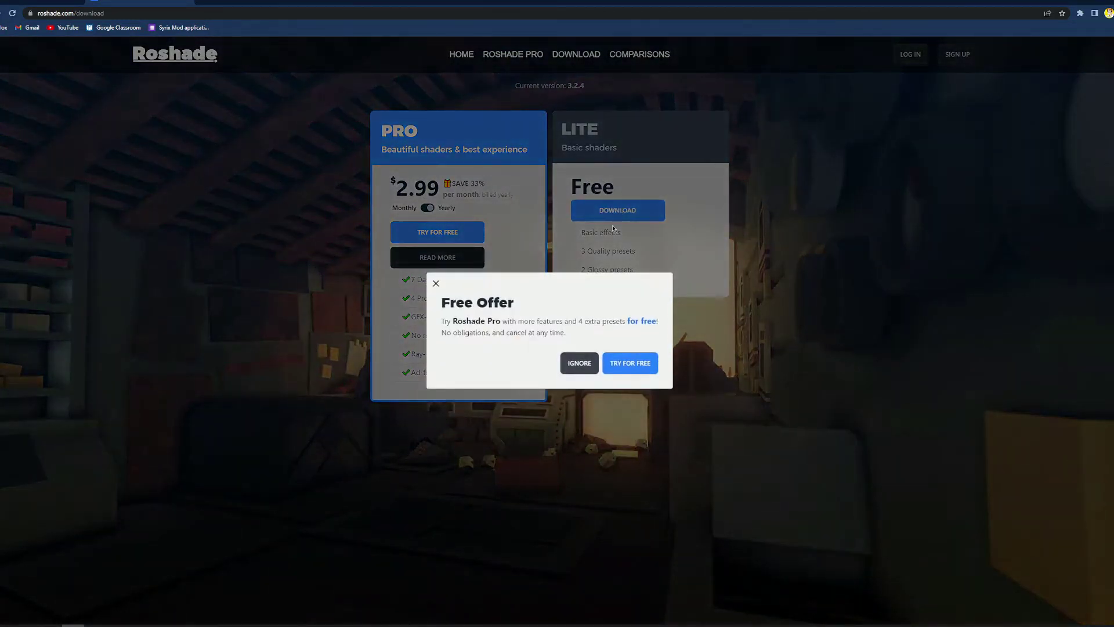
pyautogui.click(581, 362)
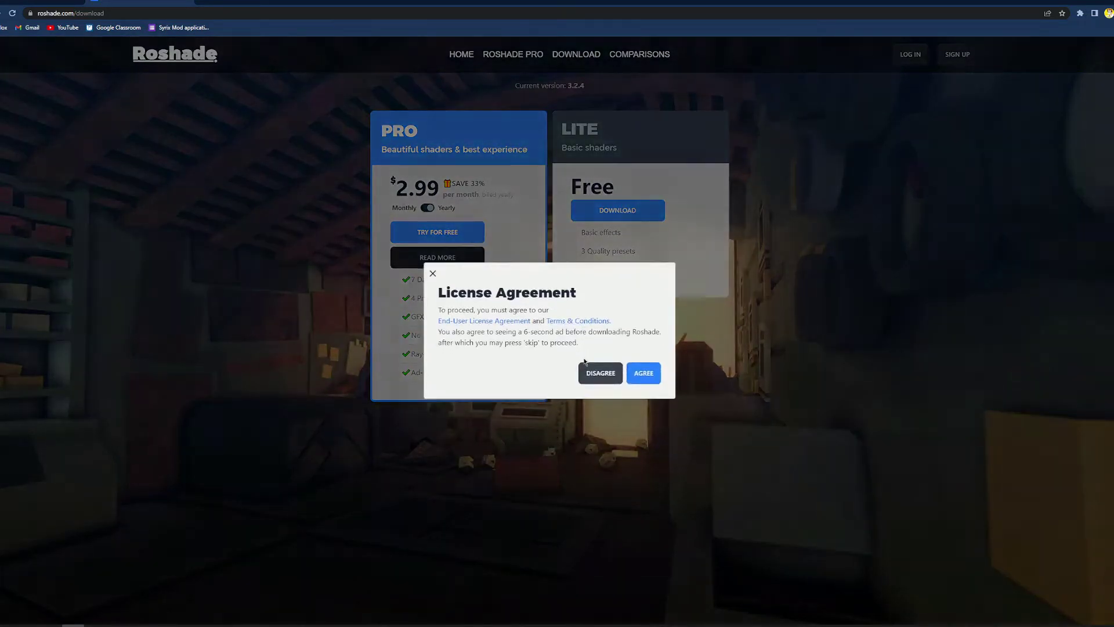
pyautogui.click(653, 376)
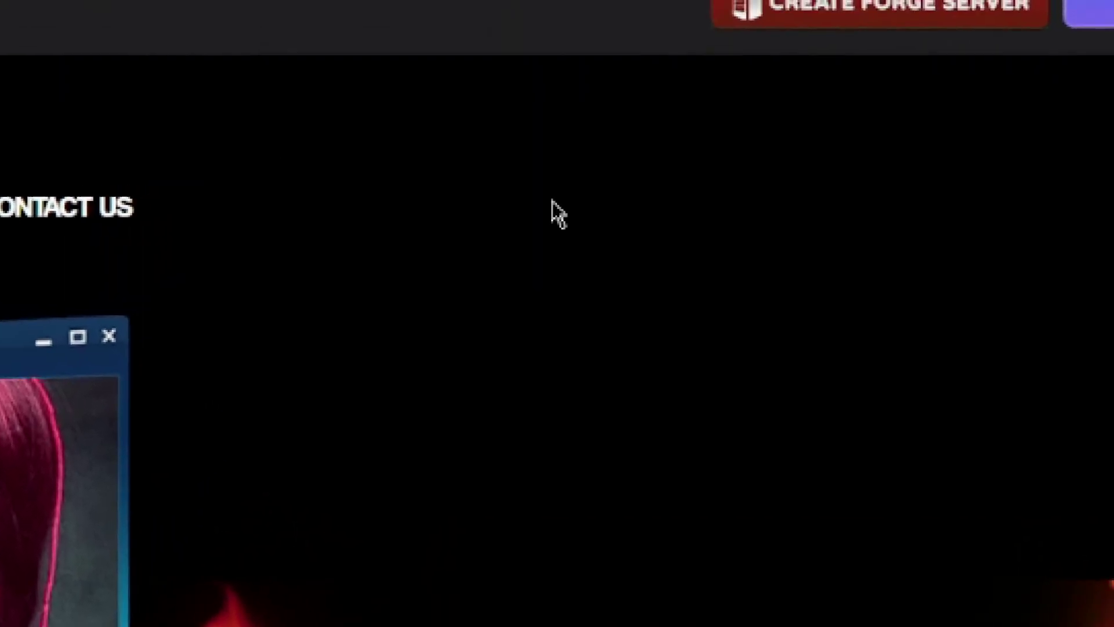
# Step: Skip the ad, download Roshade Setup 3.2.4.exe from MEGA, and run it
pyautogui.click(1097, 12)
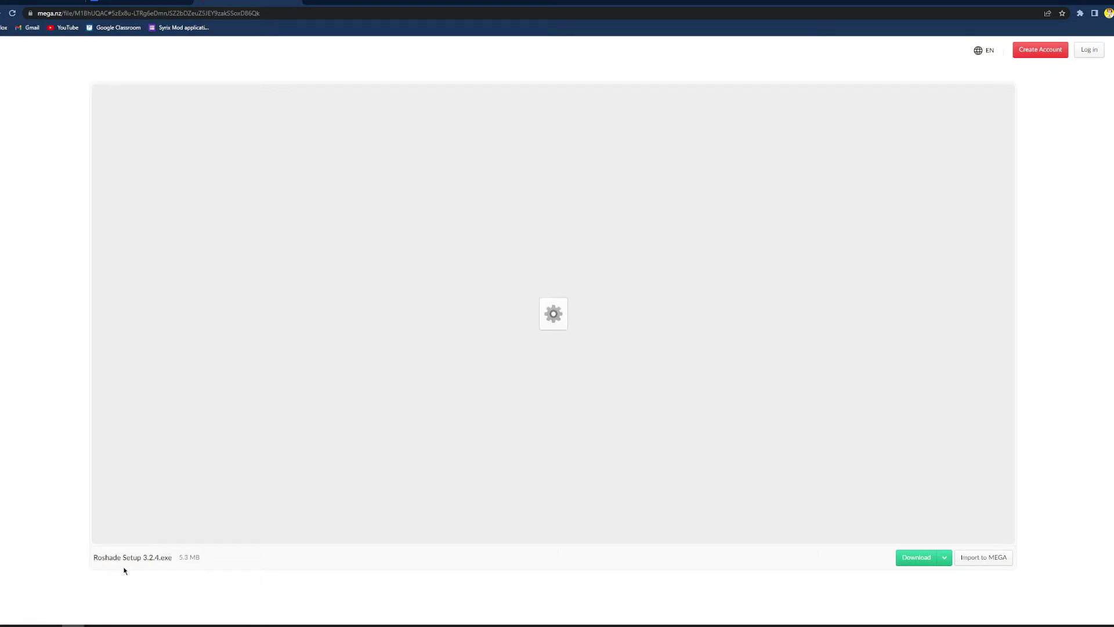
pyautogui.moveTo(111, 554); pyautogui.dragTo(177, 556)
pyautogui.click(581, 543)
pyautogui.click(910, 555)
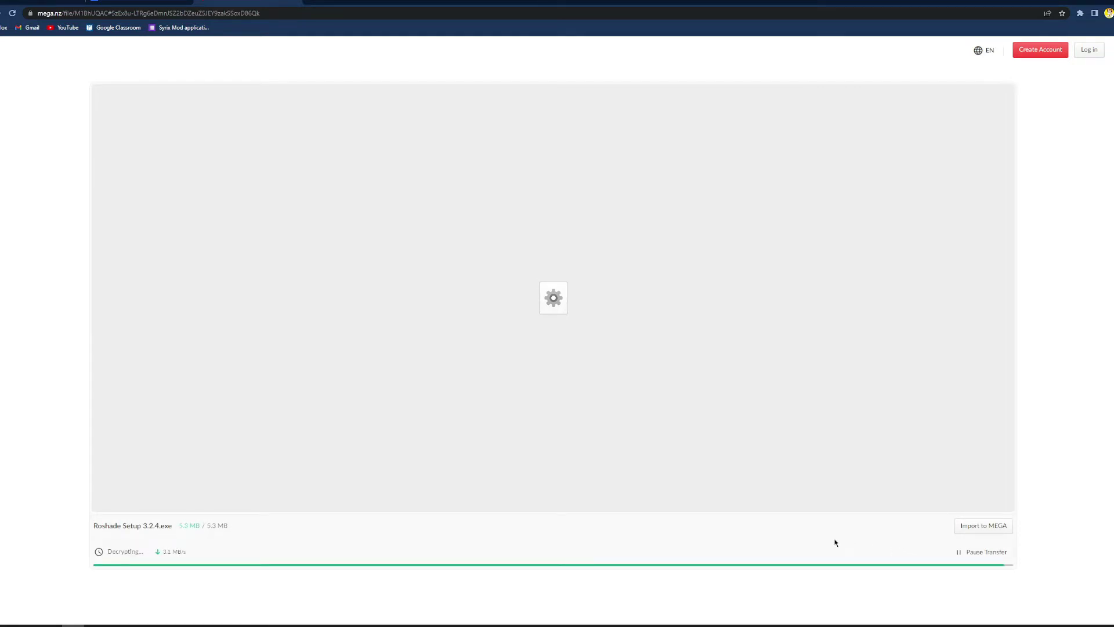
pyautogui.click(334, 220)
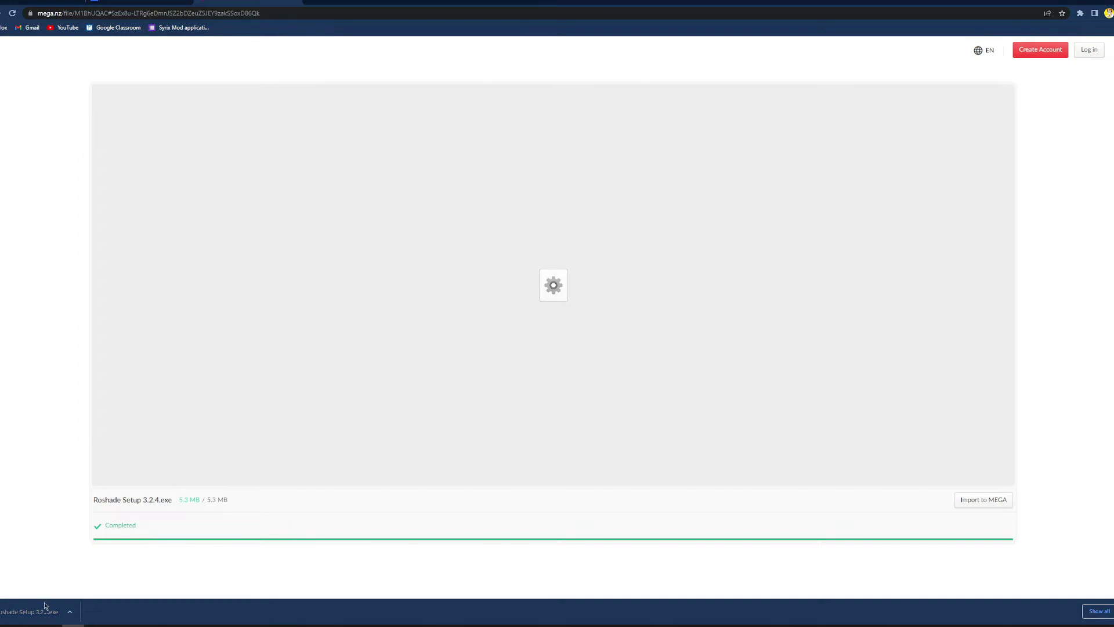
pyautogui.click(26, 612)
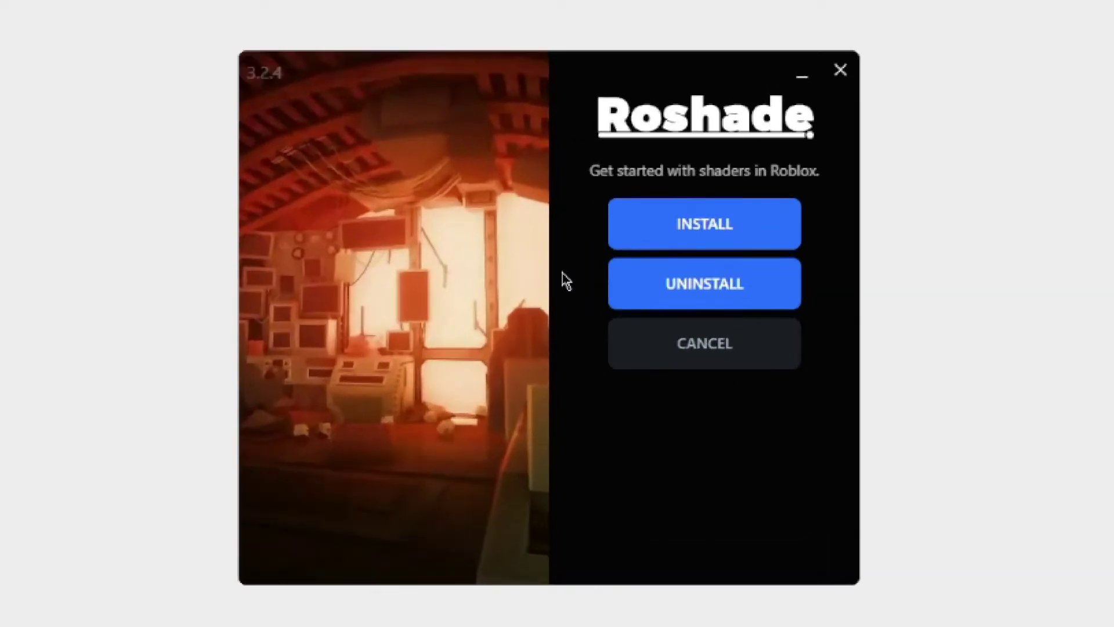
# Step: Begin installing, keeping F8 for toggling shaders and F7 for the Reshade panel
pyautogui.click(740, 227)
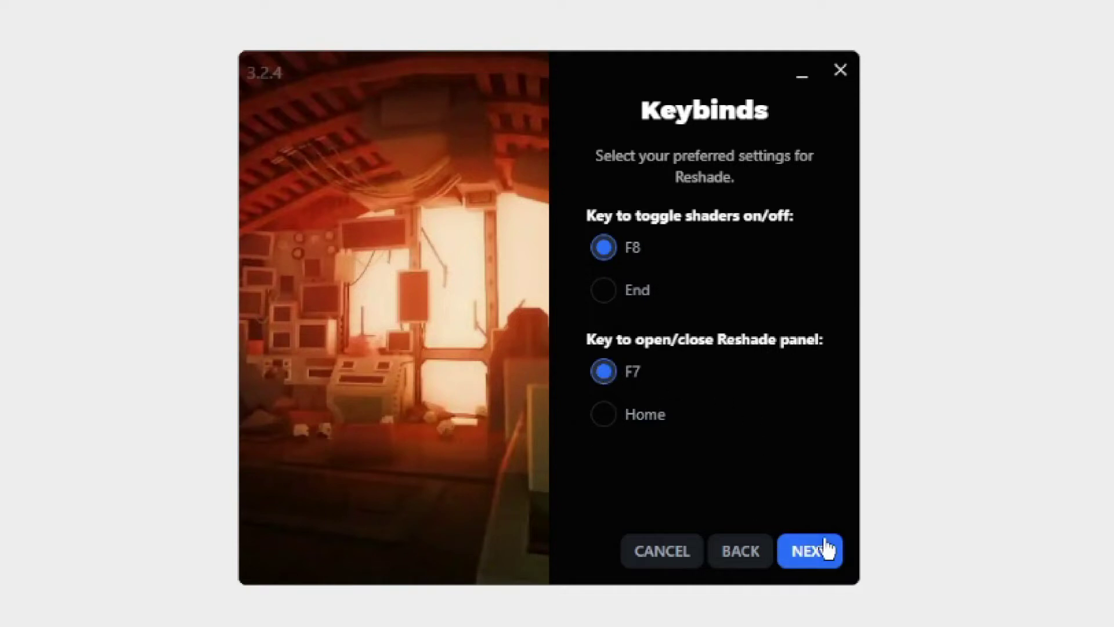
pyautogui.click(825, 548)
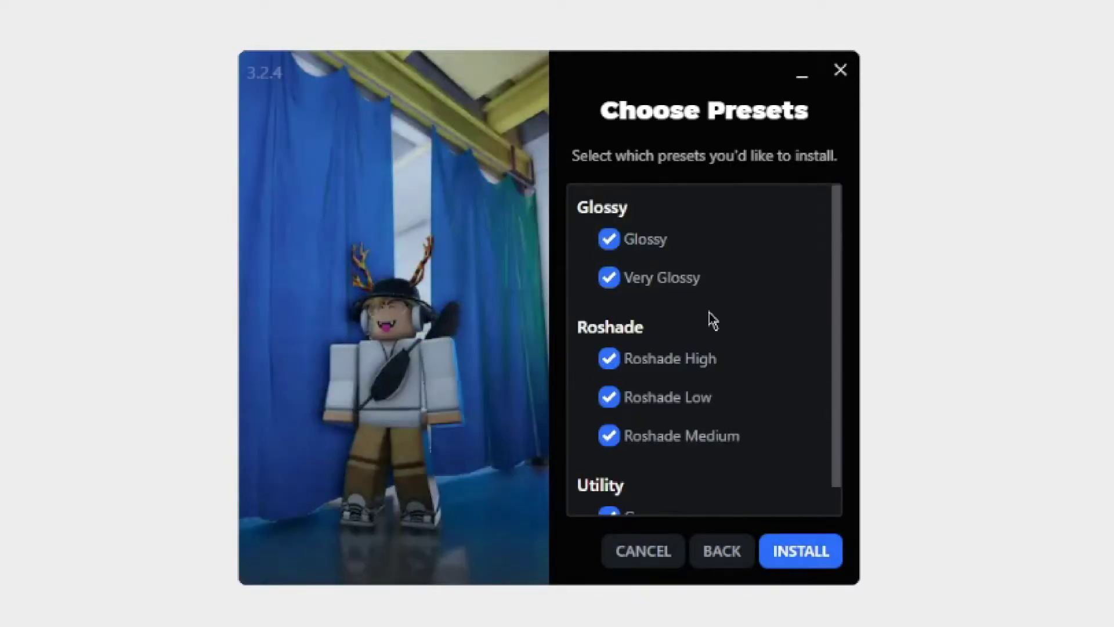
# Step: Install all six presets (Glossy, Very Glossy, Roshade High, Low, Medium, Greenscreen) and finish
pyautogui.scroll(-1, 714, 401)
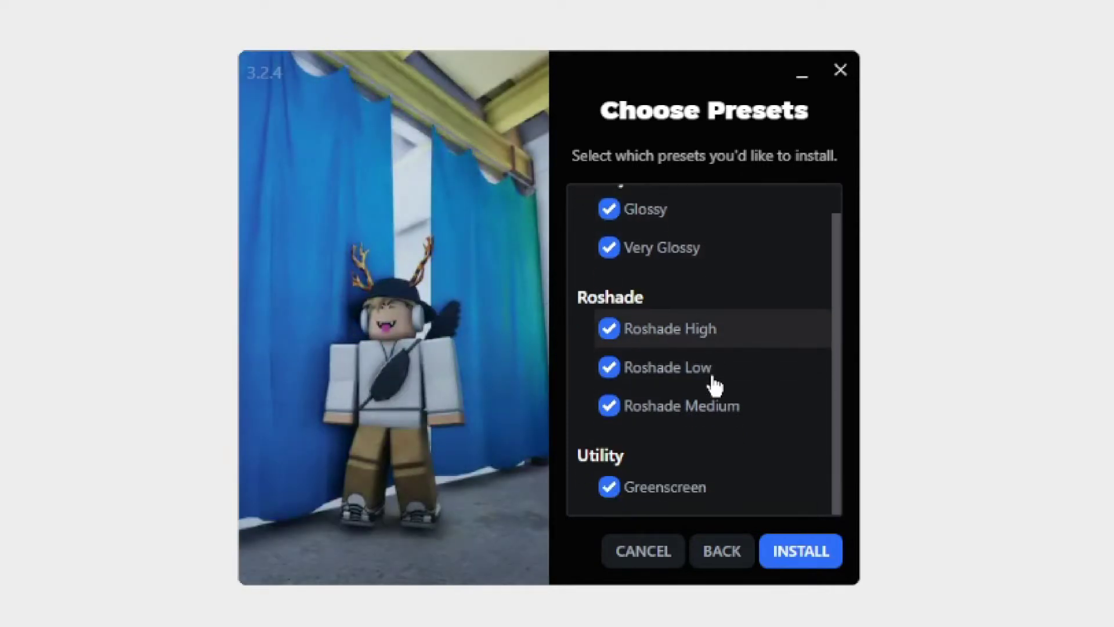
pyautogui.scroll(1, 714, 405)
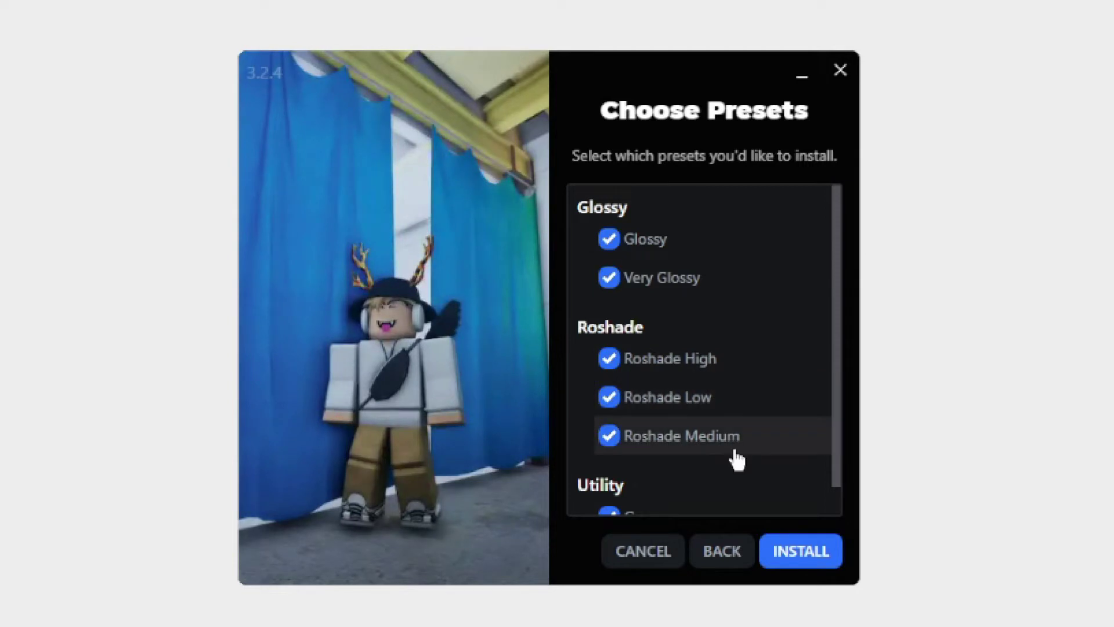
pyautogui.scroll(-1, 737, 460)
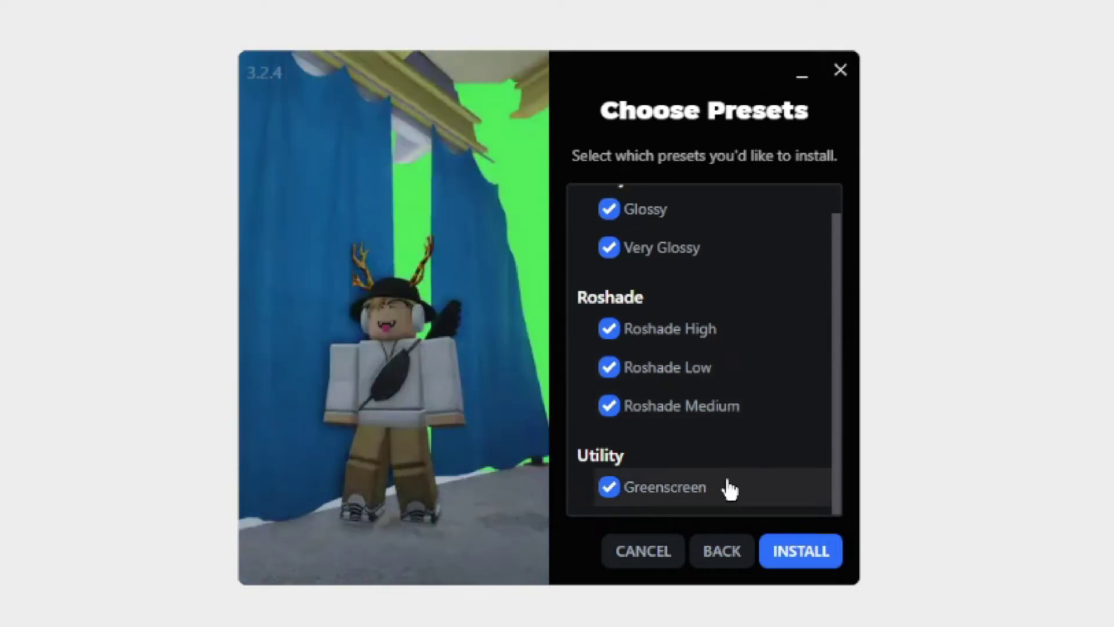
pyautogui.scroll(1, 728, 489)
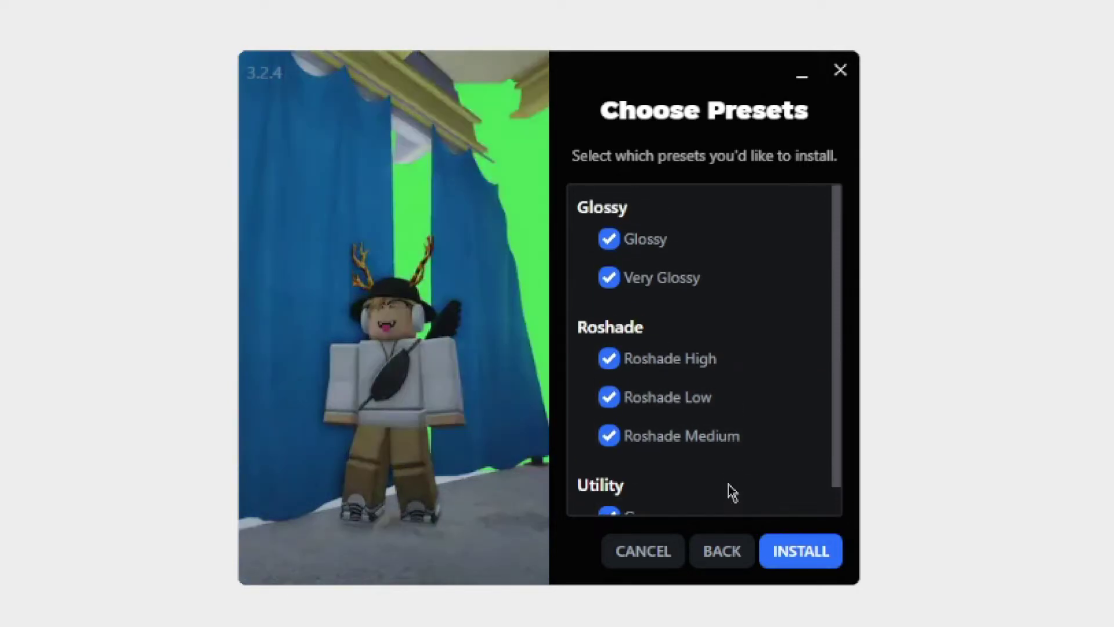
pyautogui.click(806, 559)
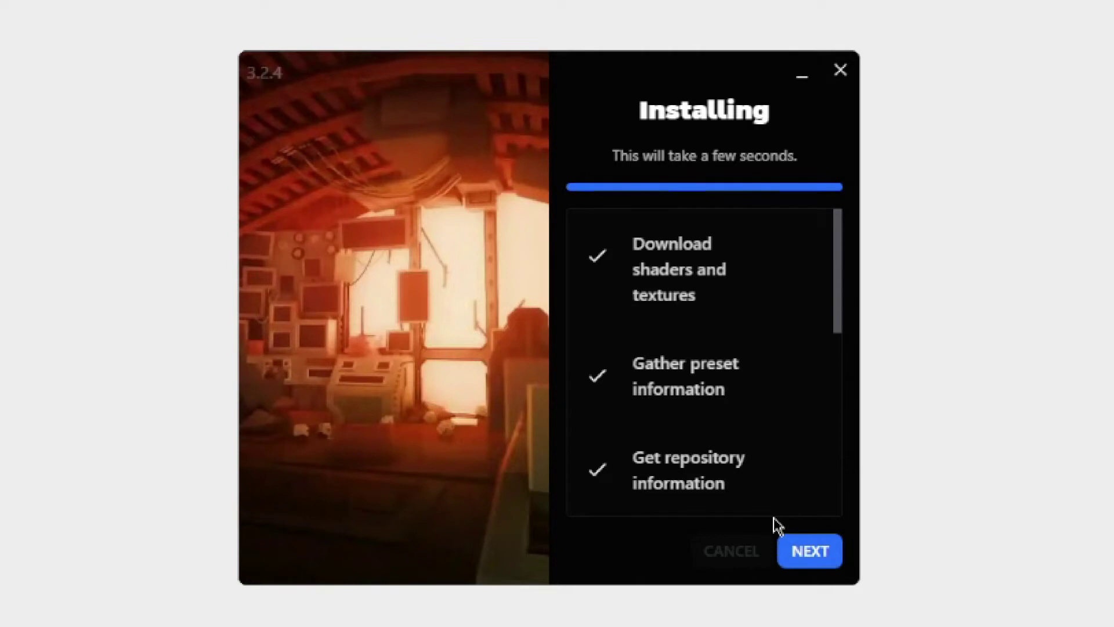
pyautogui.click(789, 546)
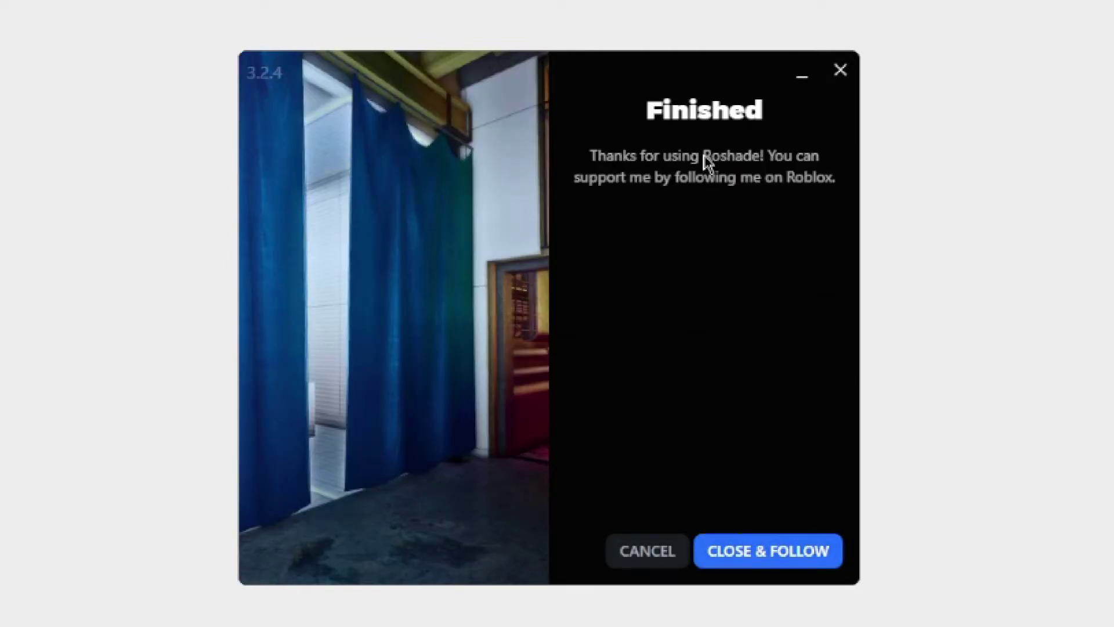
# Step: Close the installer and play Emergency Response: Liberty County from the Roblox tab
pyautogui.click(647, 564)
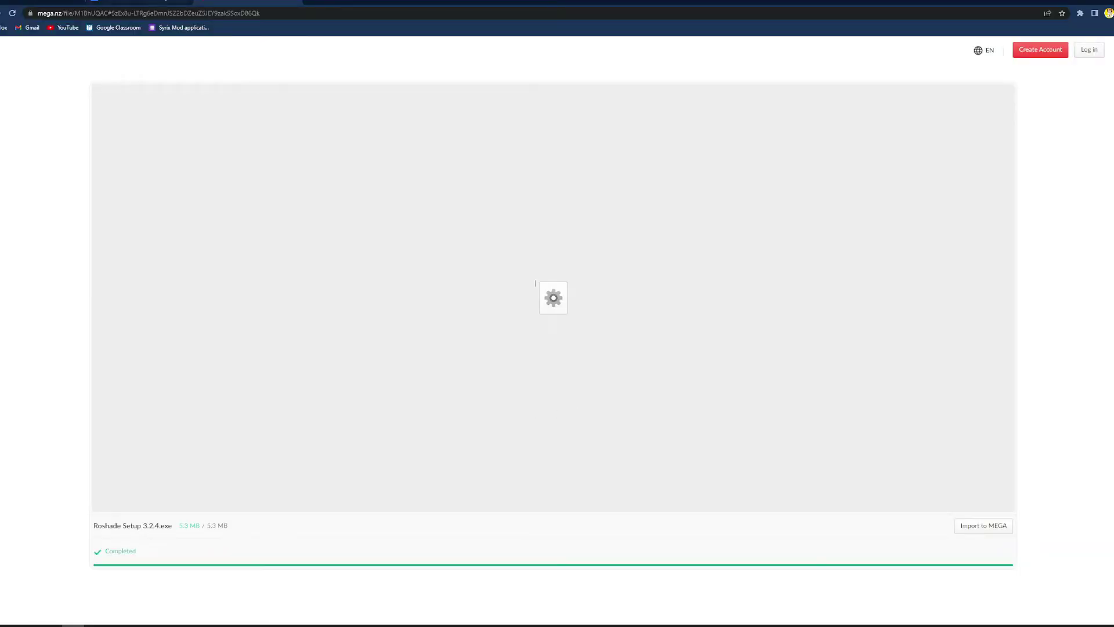
pyautogui.click(58, 1)
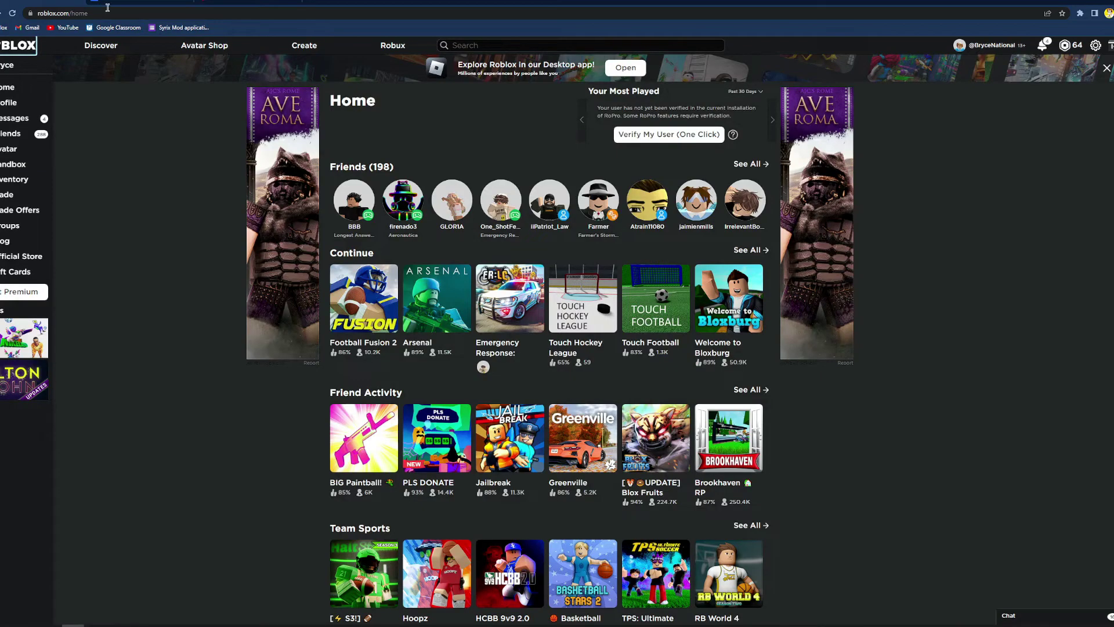
pyautogui.click(516, 305)
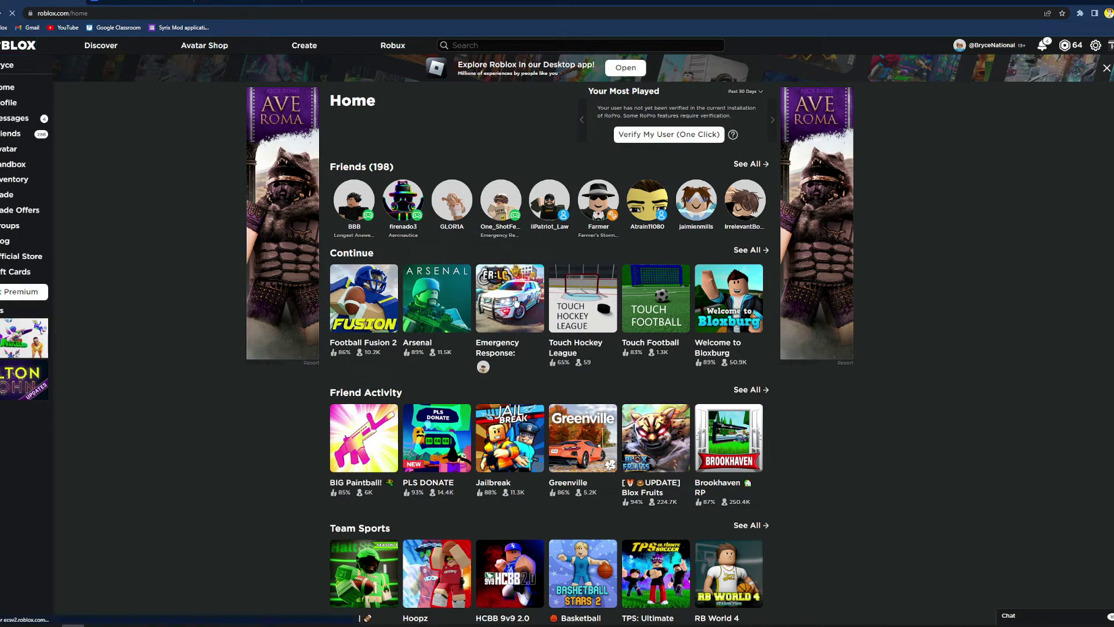
pyautogui.click(604, 264)
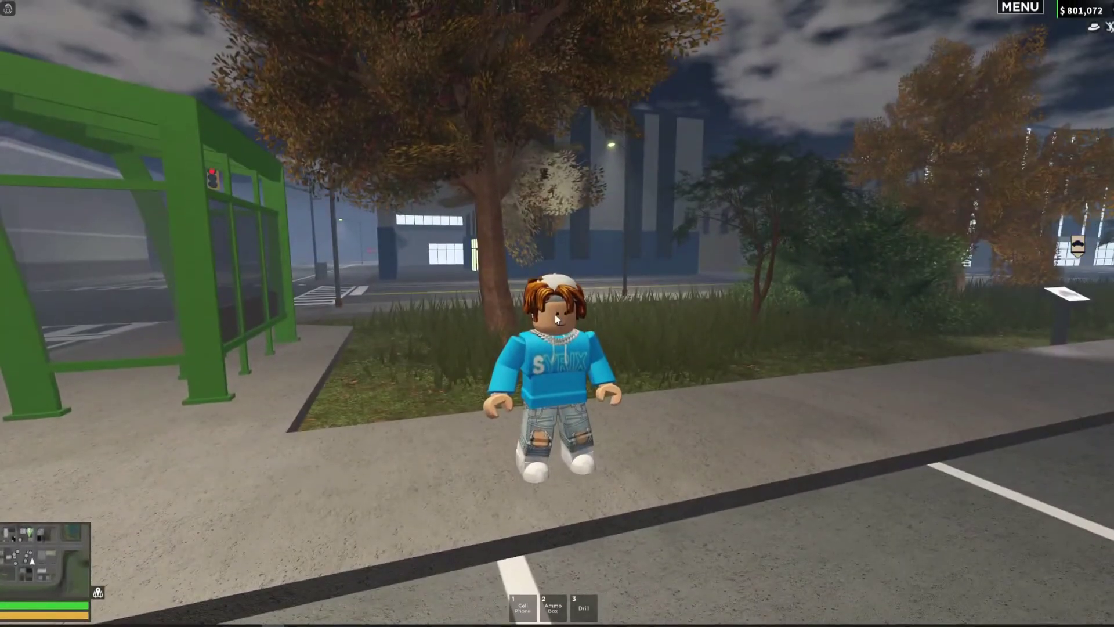
# Step: Look around the game, then bring up the ReShade overlay with Home
pyautogui.moveTo(555, 314); pyautogui.dragTo(555, 315)
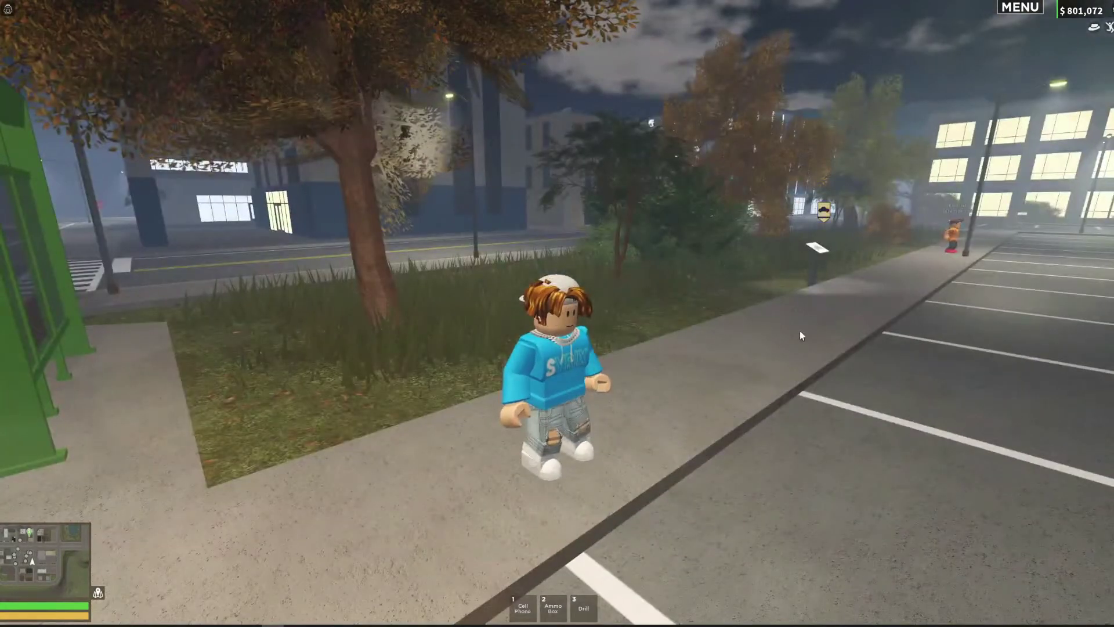
pyautogui.press('Home')
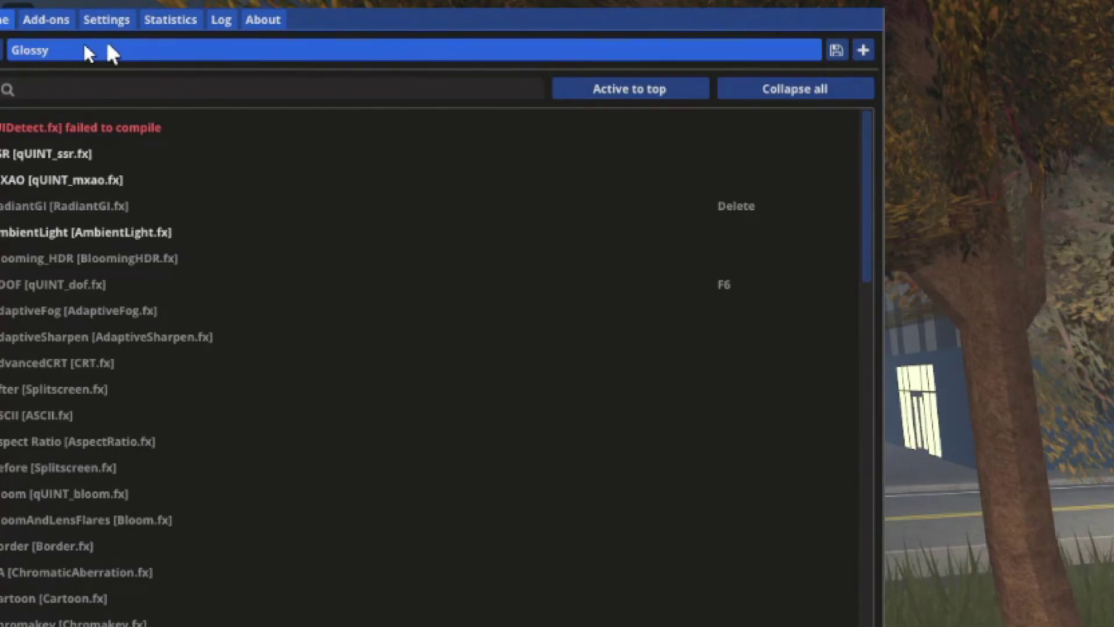
# Step: Switch the active ReShade preset to Roshade High.ini
pyautogui.click(122, 49)
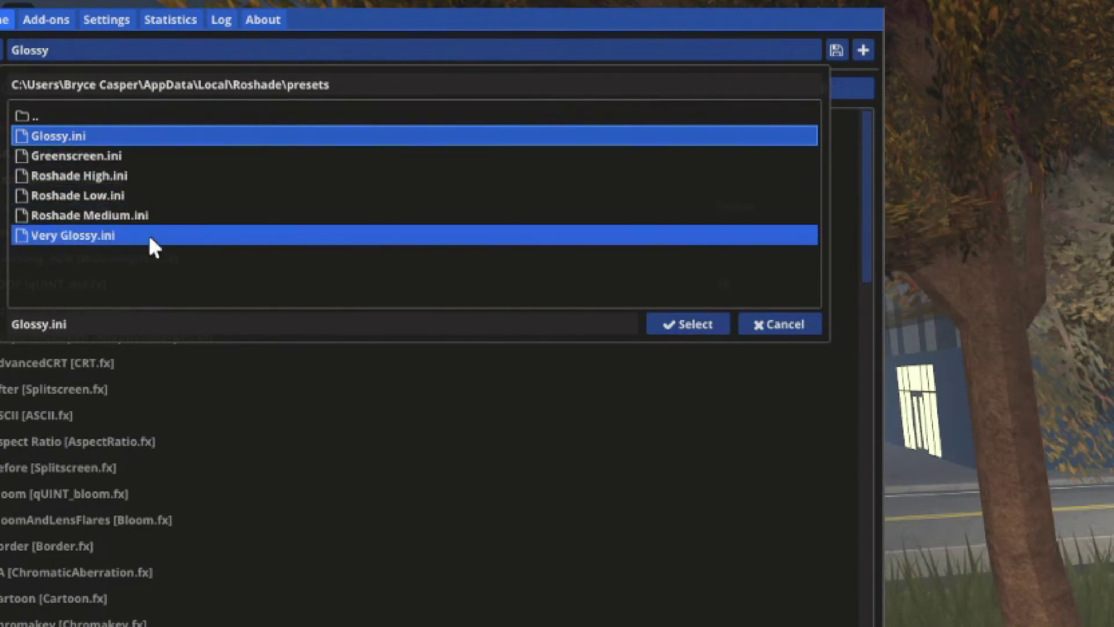
pyautogui.click(168, 176)
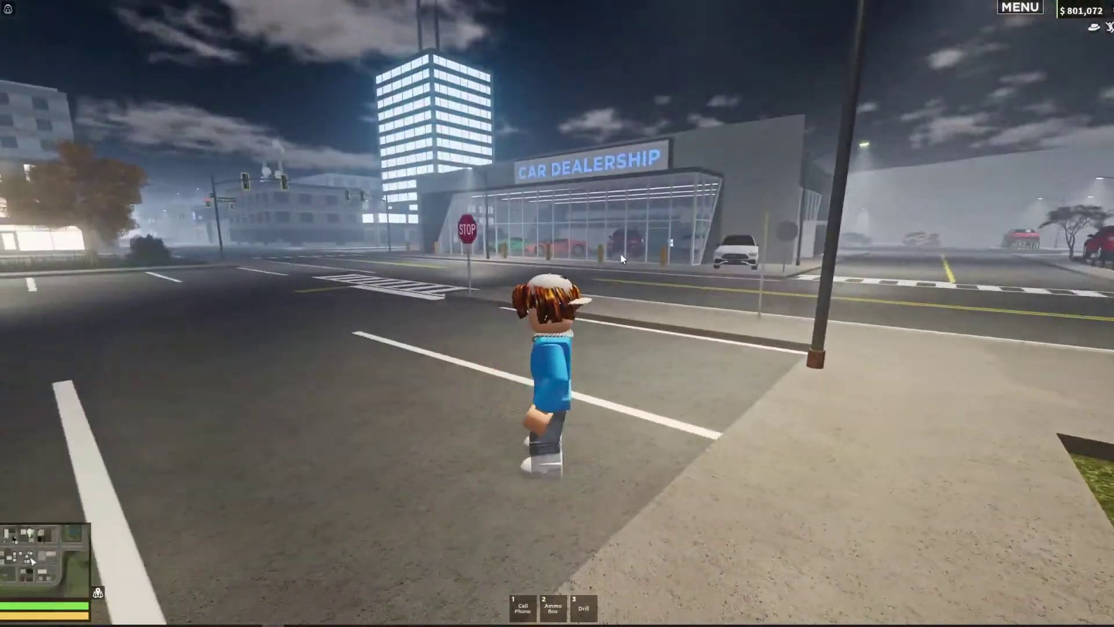
# Step: Run the character from the dealership street into the parking lot to check Roshade High shading
pyautogui.press('w')
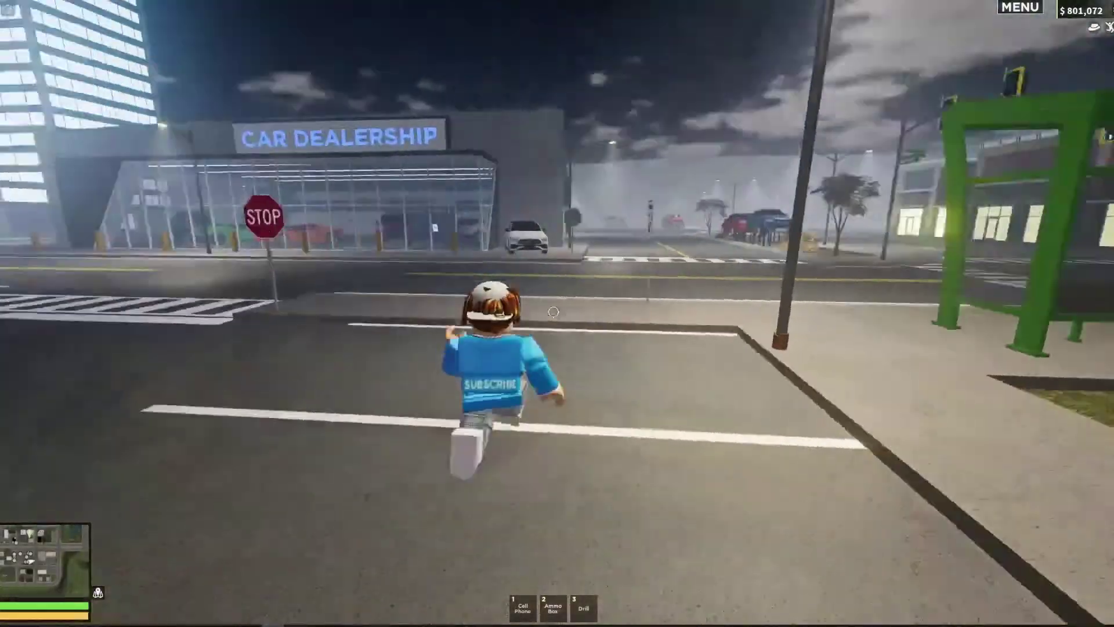
pyautogui.press('w')
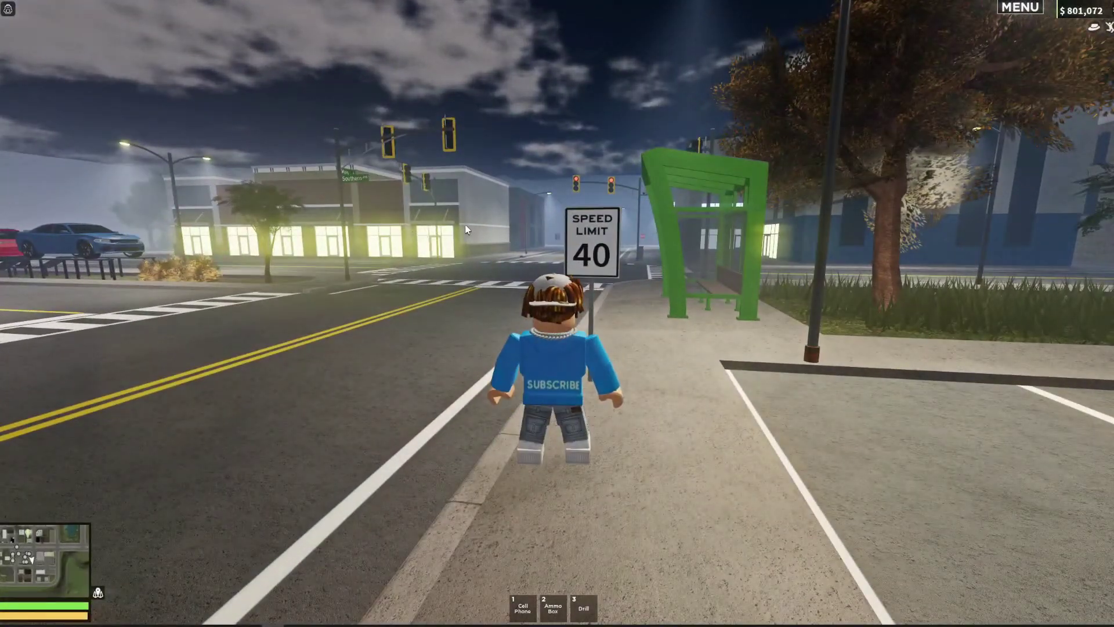
pyautogui.press('w')
pyautogui.press('shift')
pyautogui.press('shift')
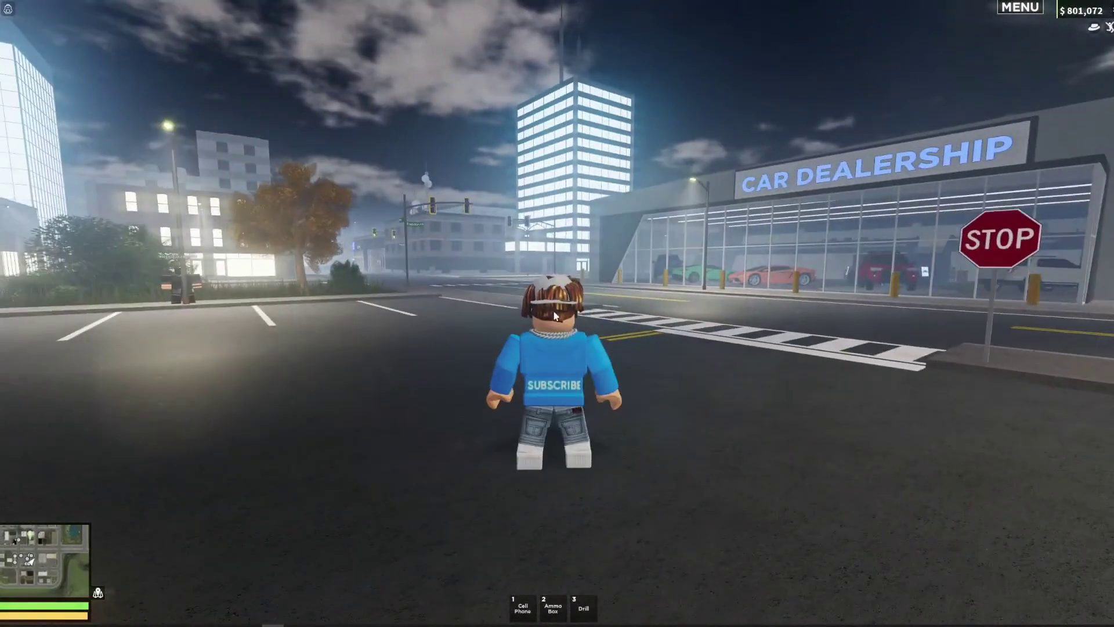
pyautogui.press('s')
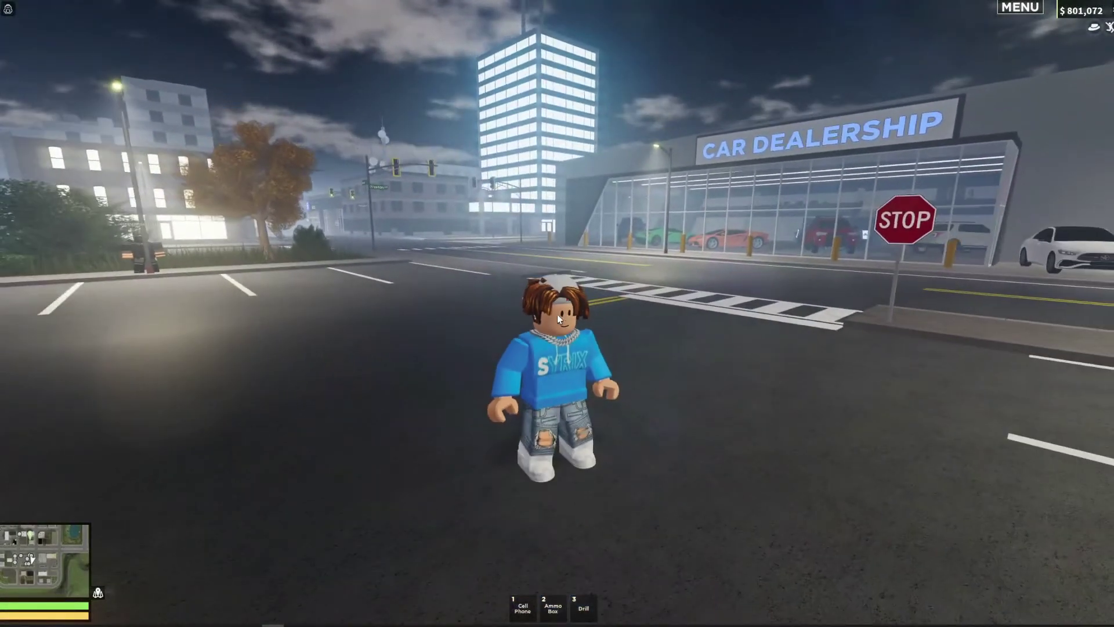
pyautogui.press('w')
pyautogui.press('s')
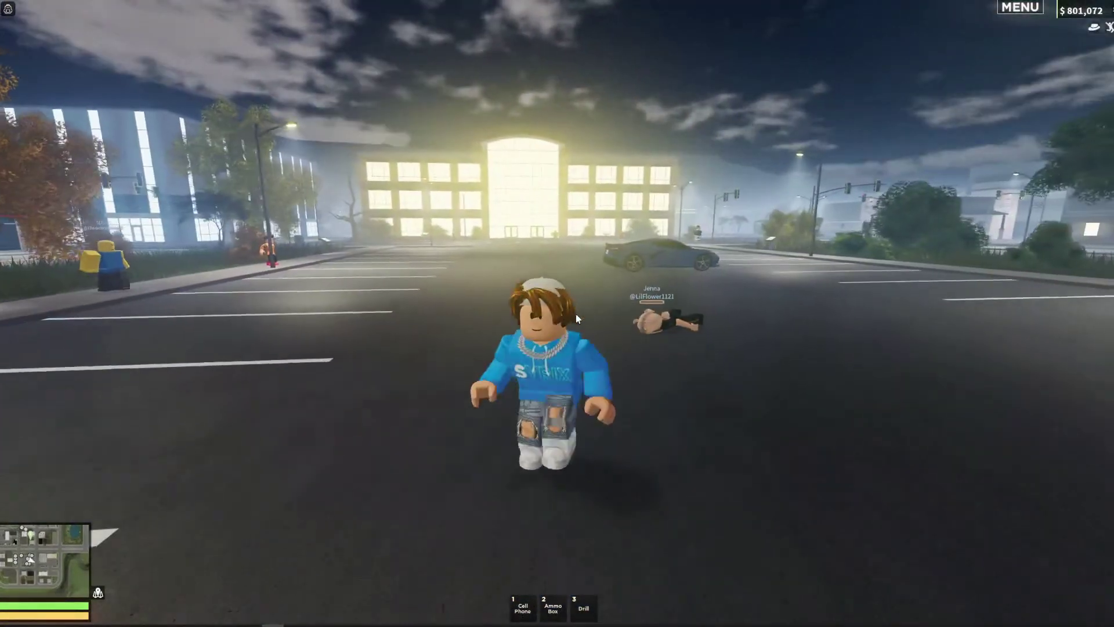
pyautogui.press('s')
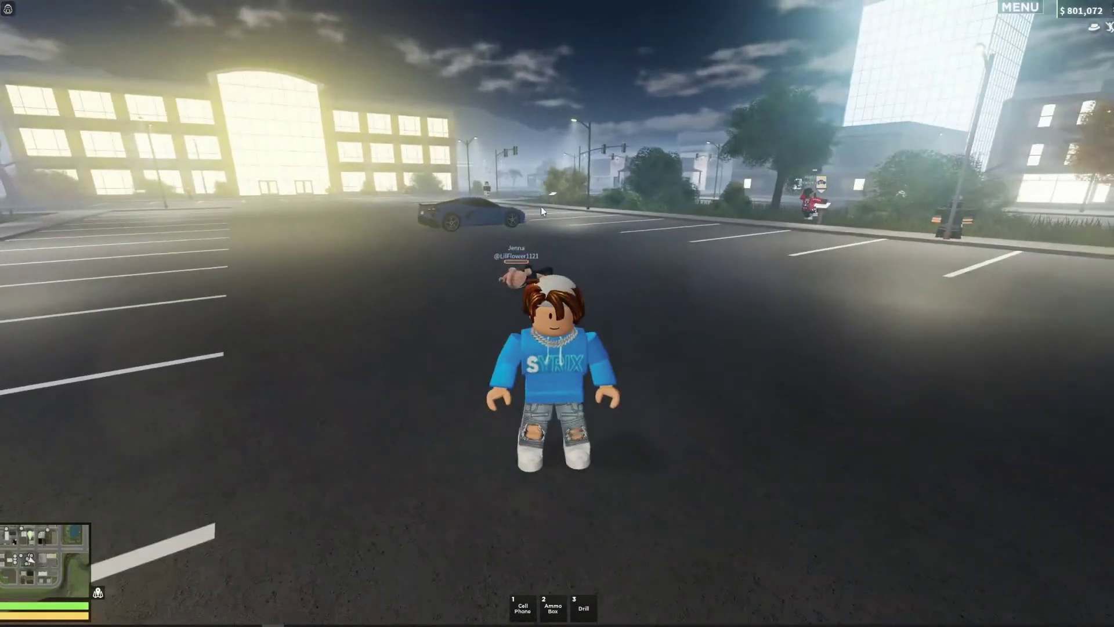
pyautogui.press('s')
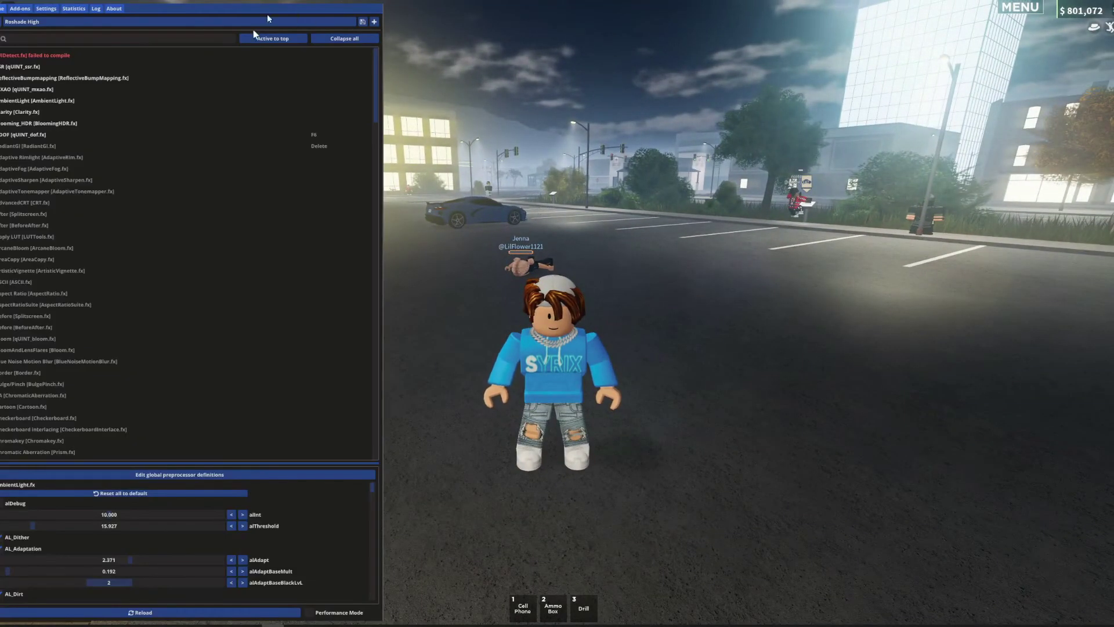
# Step: Load the Very Glossy.ini preset in place of Roshade High
pyautogui.click(249, 23)
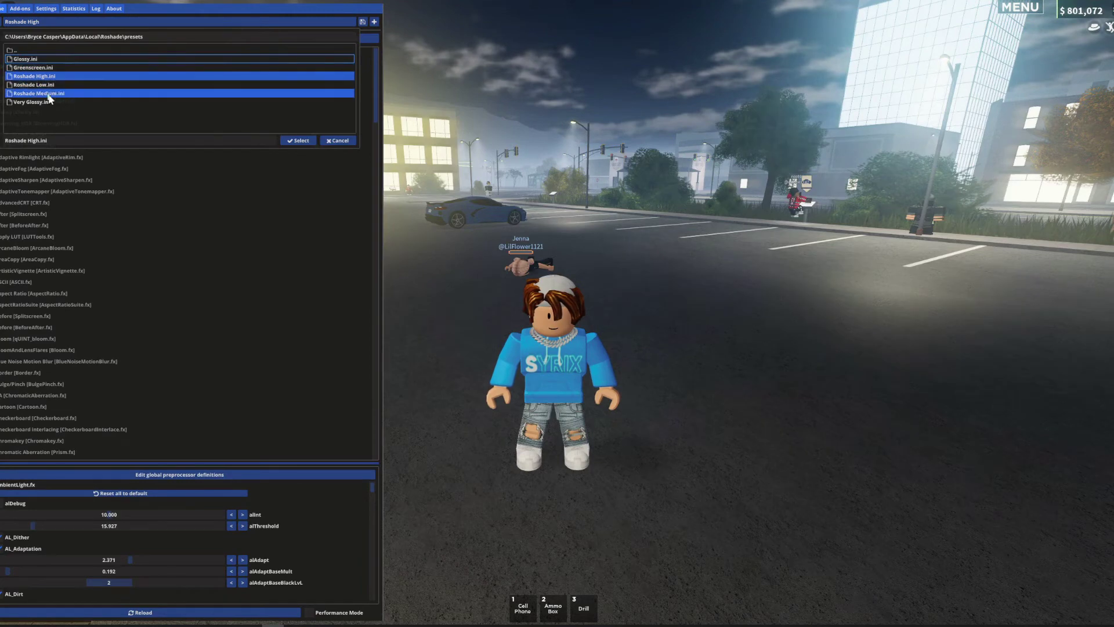
pyautogui.click(299, 143)
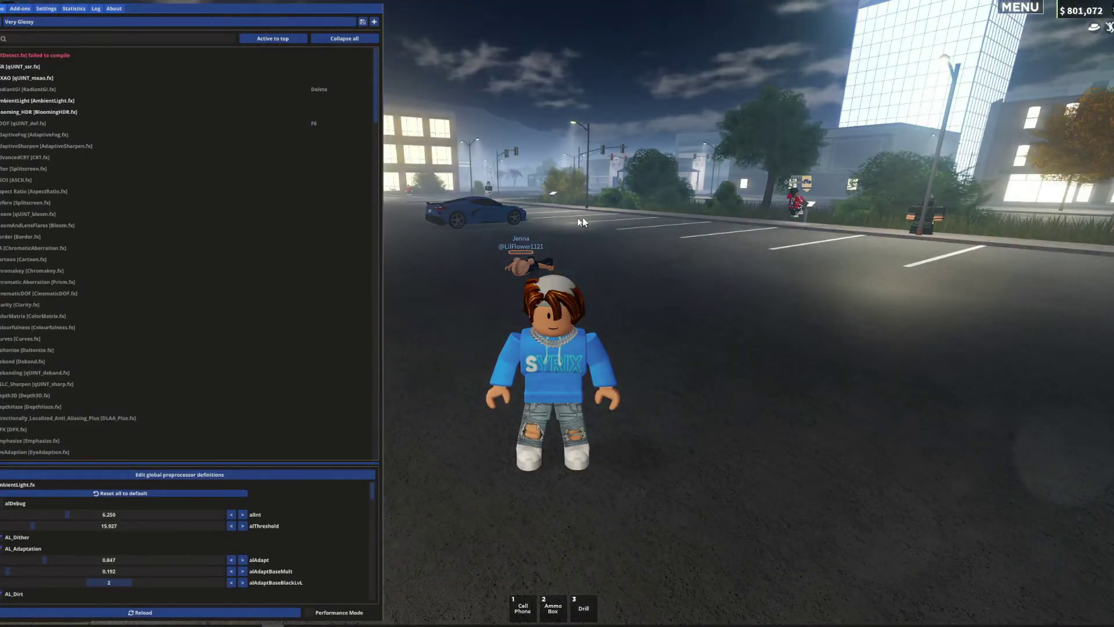
# Step: Close the overlay and run the avatar around a parked car, swinging the camera to view the shader
pyautogui.press('Home')
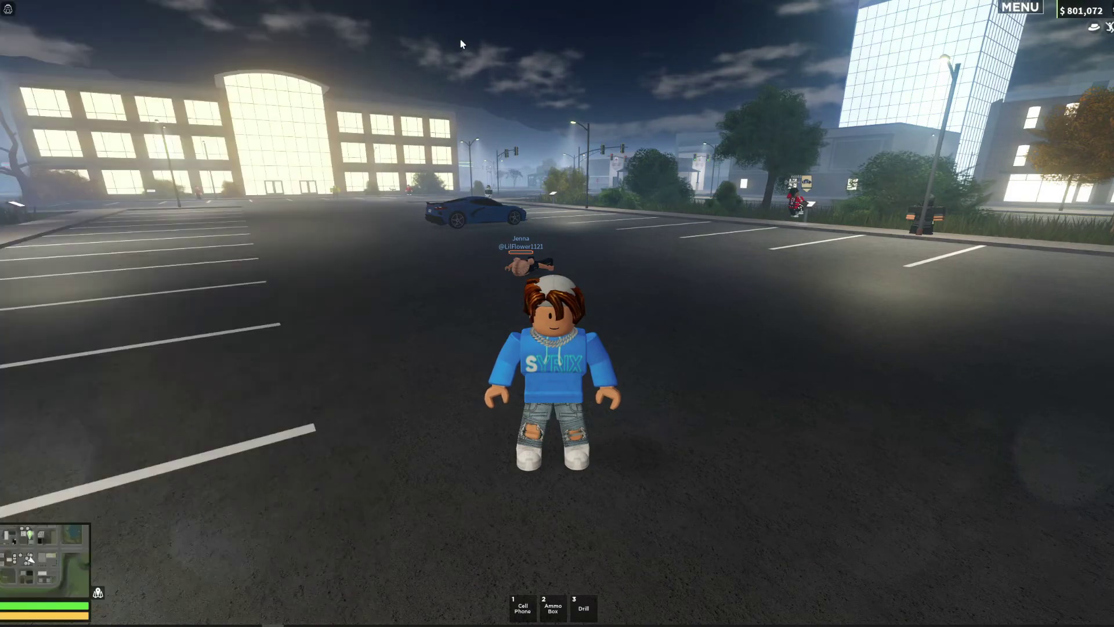
pyautogui.press('w')
pyautogui.rightClick(550, 224)
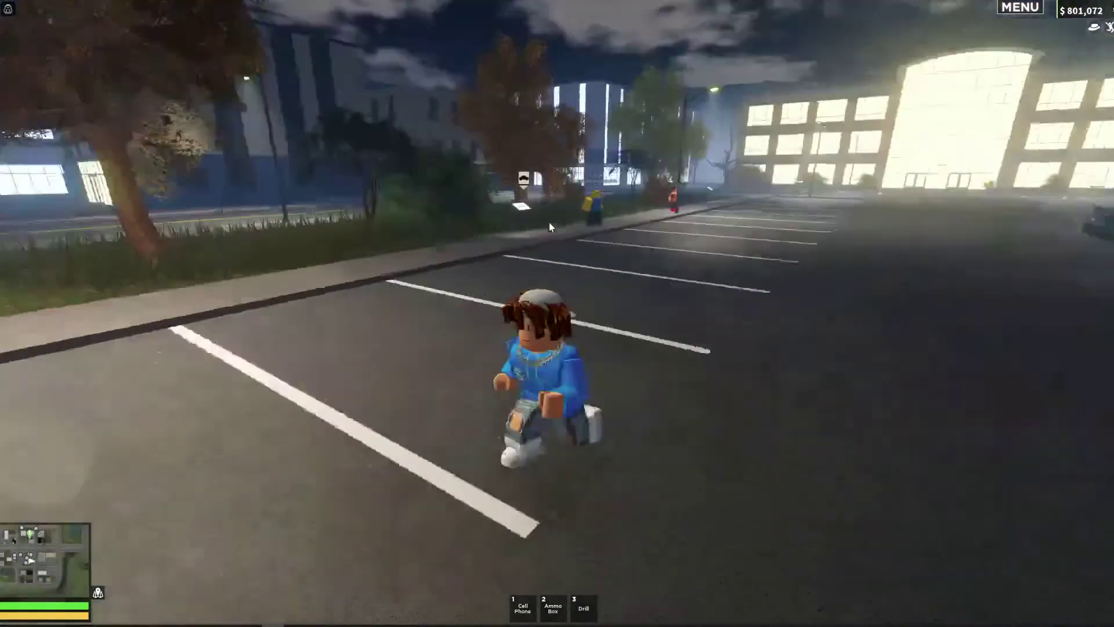
pyautogui.press('d')
pyautogui.press('w')
pyautogui.rightClick(554, 312)
pyautogui.press('s')
pyautogui.press('d')
pyautogui.press('w')
pyautogui.press('w')
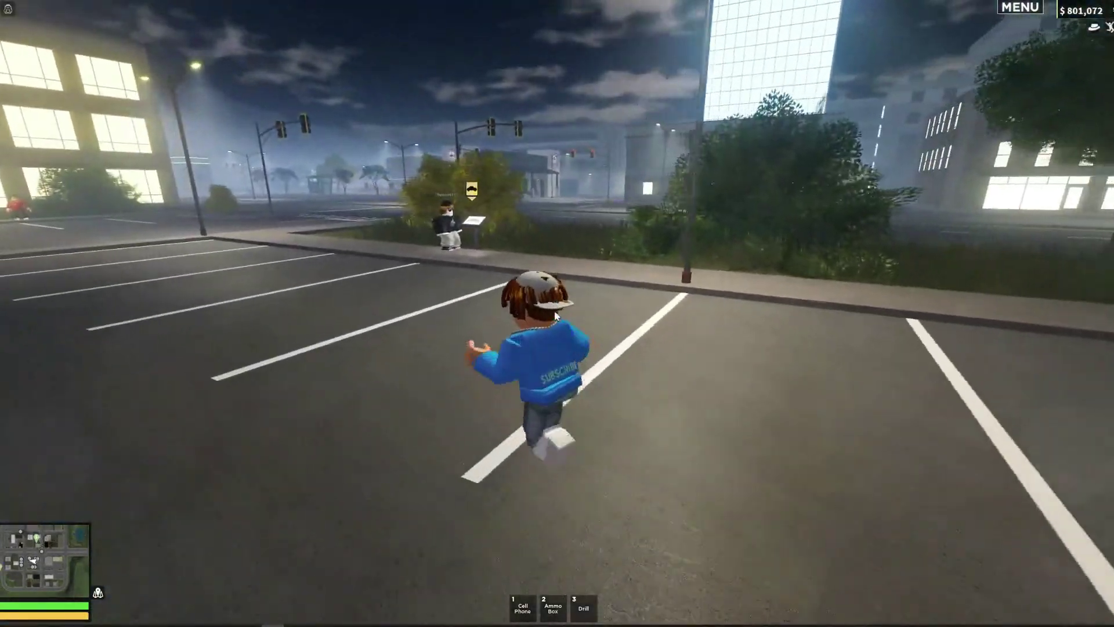
# Step: With Shift Lock toggled, run to the street corner, through the bushes, and past the blue cars
pyautogui.press('w')
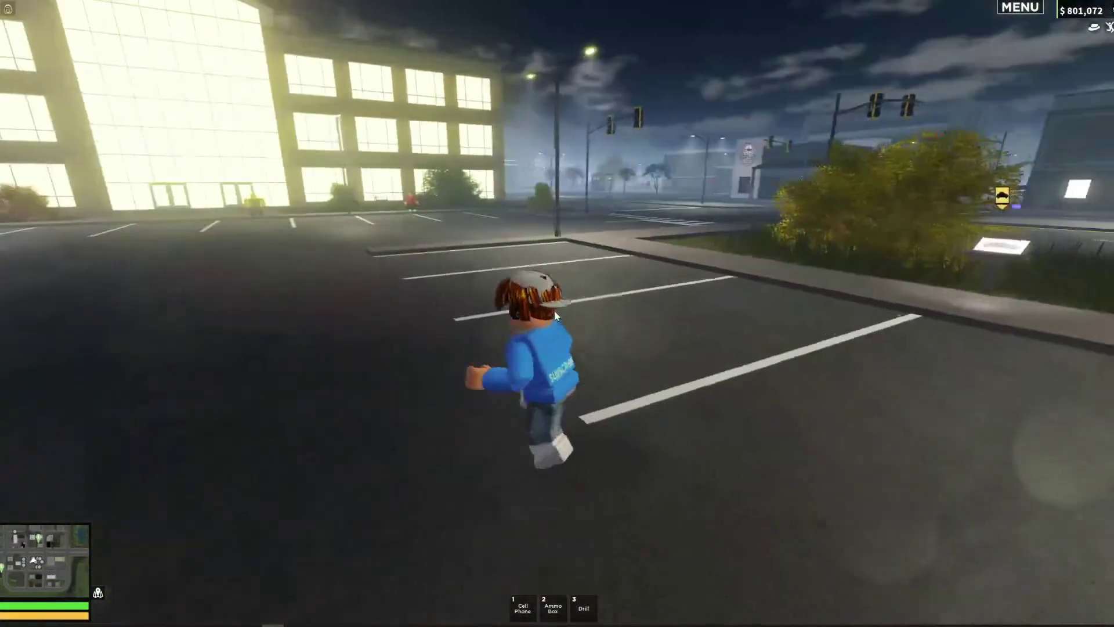
pyautogui.press('shift')
pyautogui.press('w')
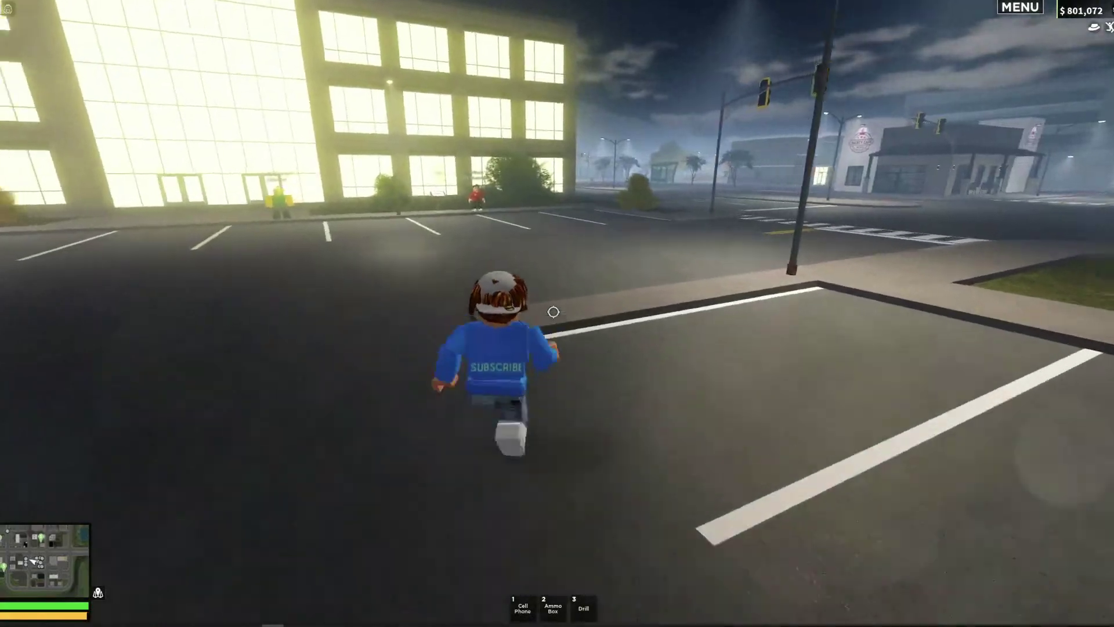
pyautogui.press('w')
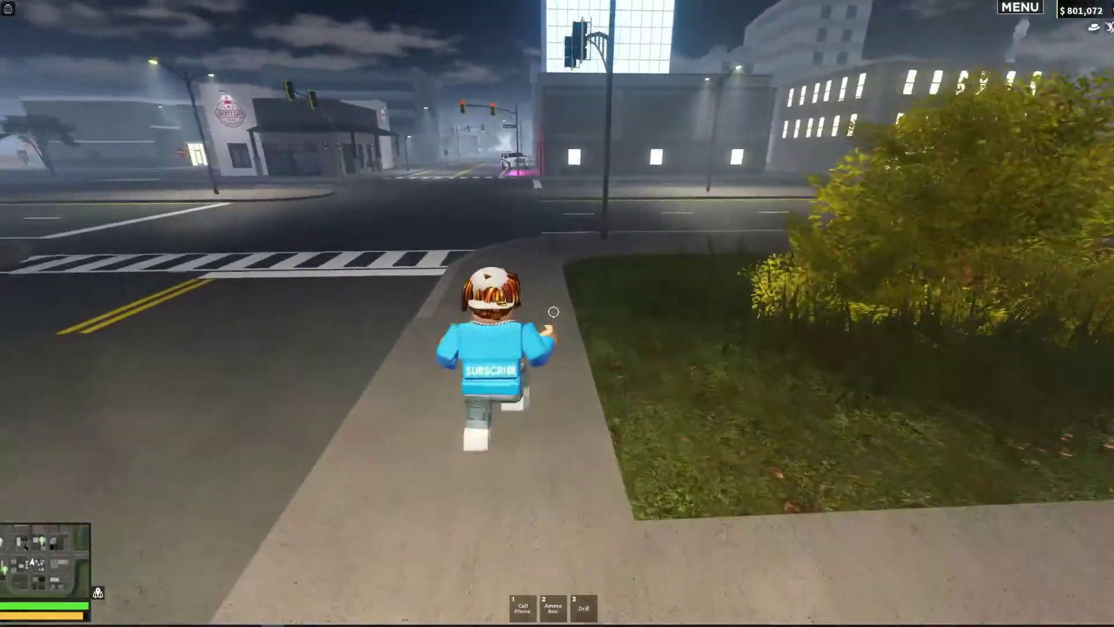
pyautogui.press('w')
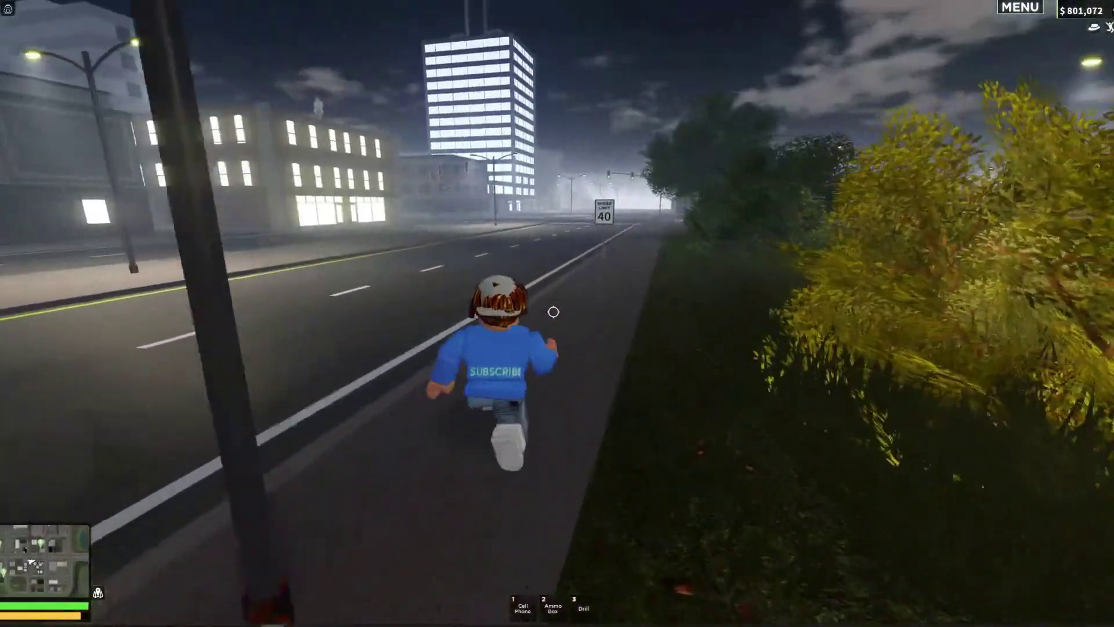
pyautogui.press('shift')
pyautogui.press('w')
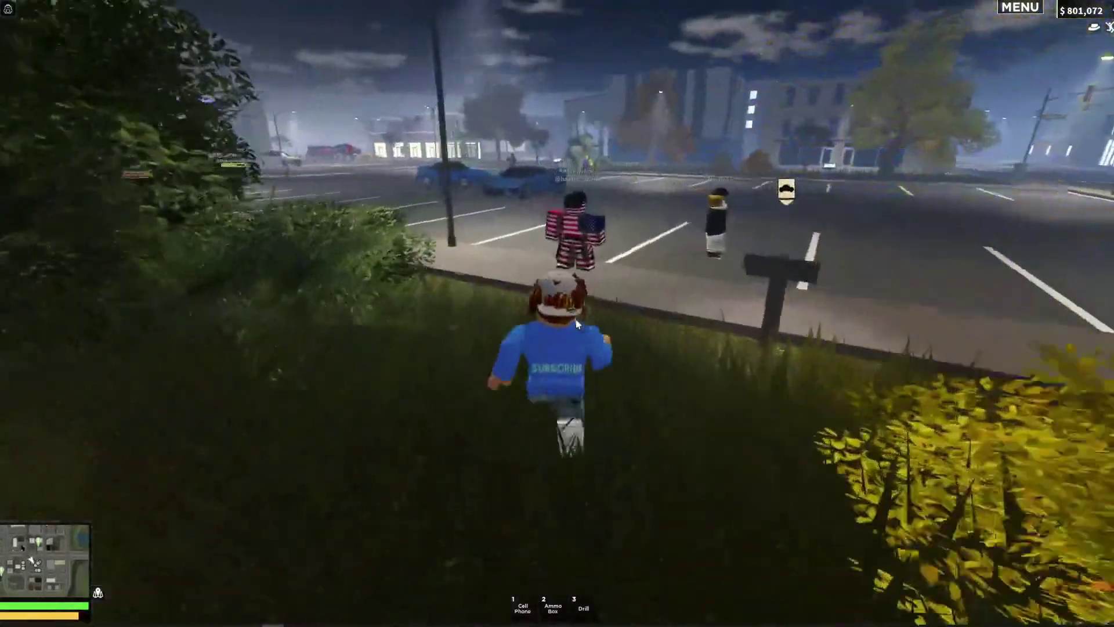
pyautogui.press('w')
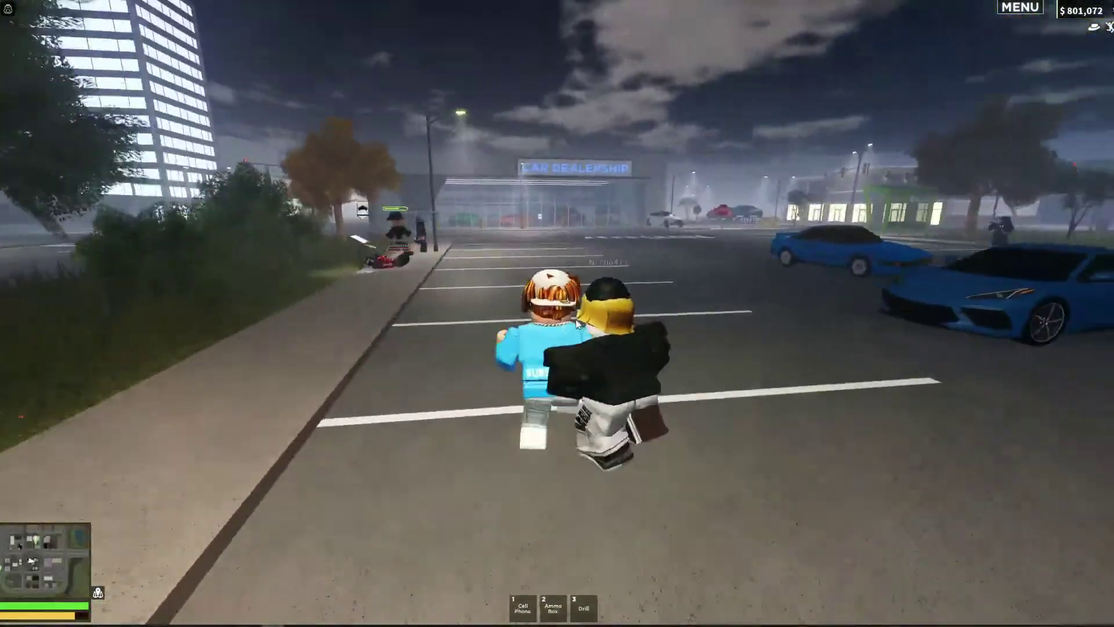
pyautogui.press('w')
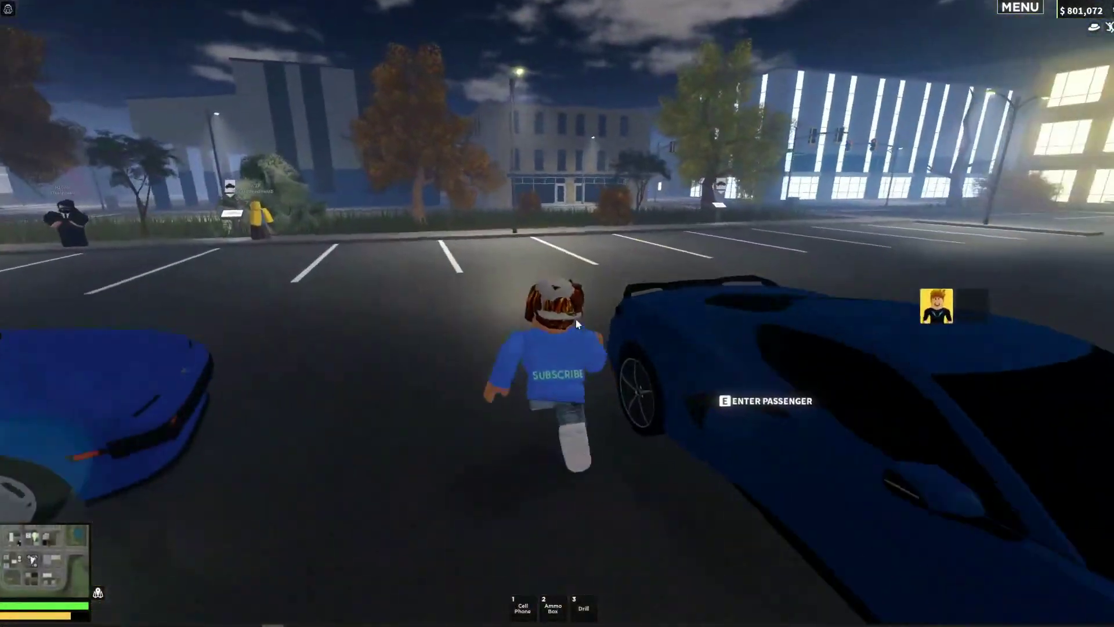
pyautogui.press('w')
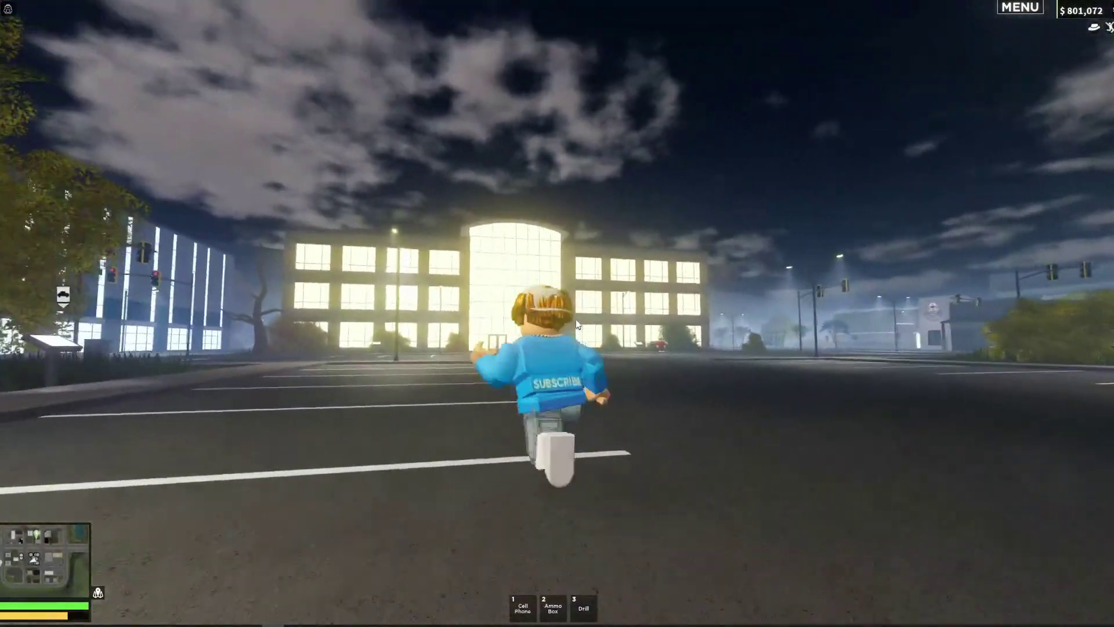